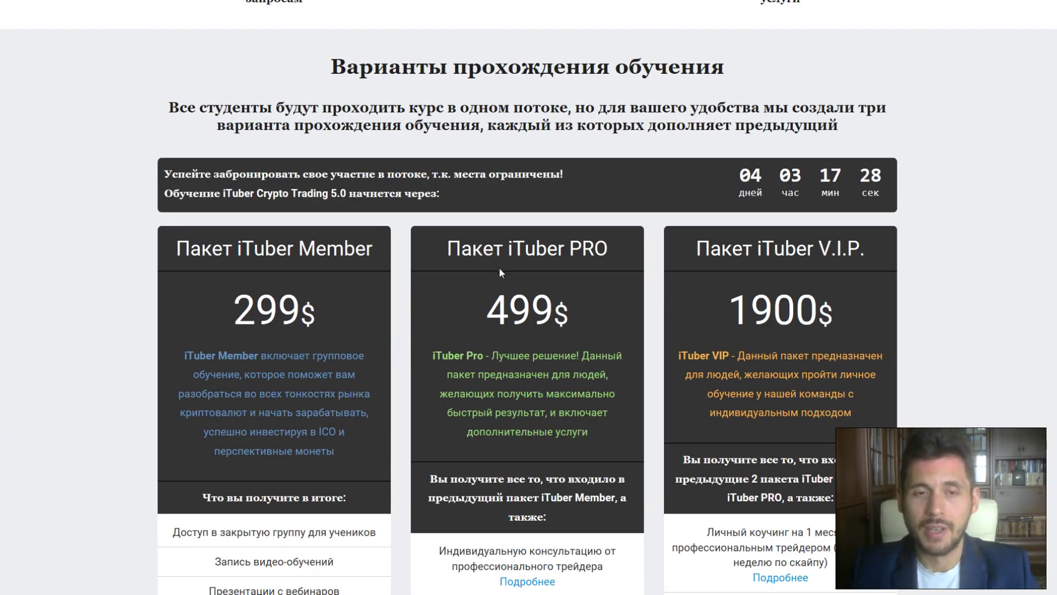
Go to the Партнерам page and scroll down to the affiliate sign-up form.
scroll(498, 268, down, 3)
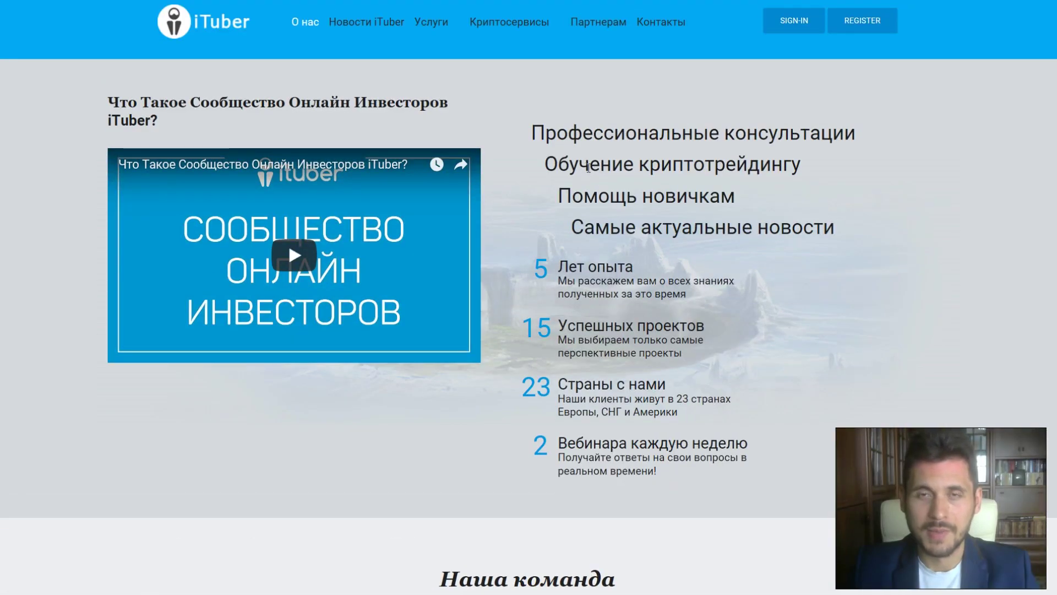
mouse_move(598, 22)
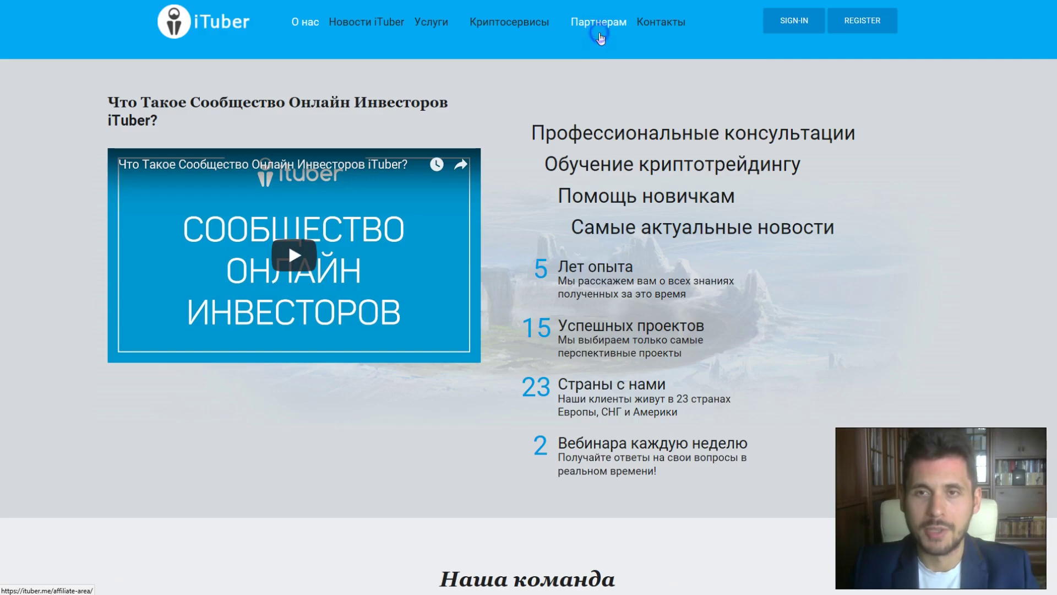
right_click(599, 33)
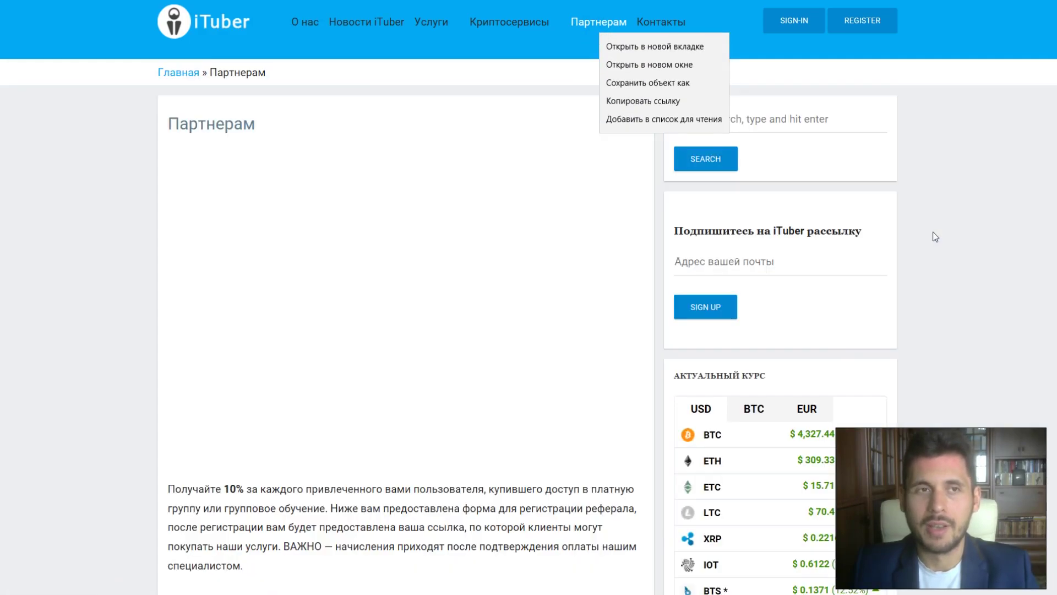
click(919, 242)
scroll(398, 298, down, 8)
scroll(375, 299, down, 5)
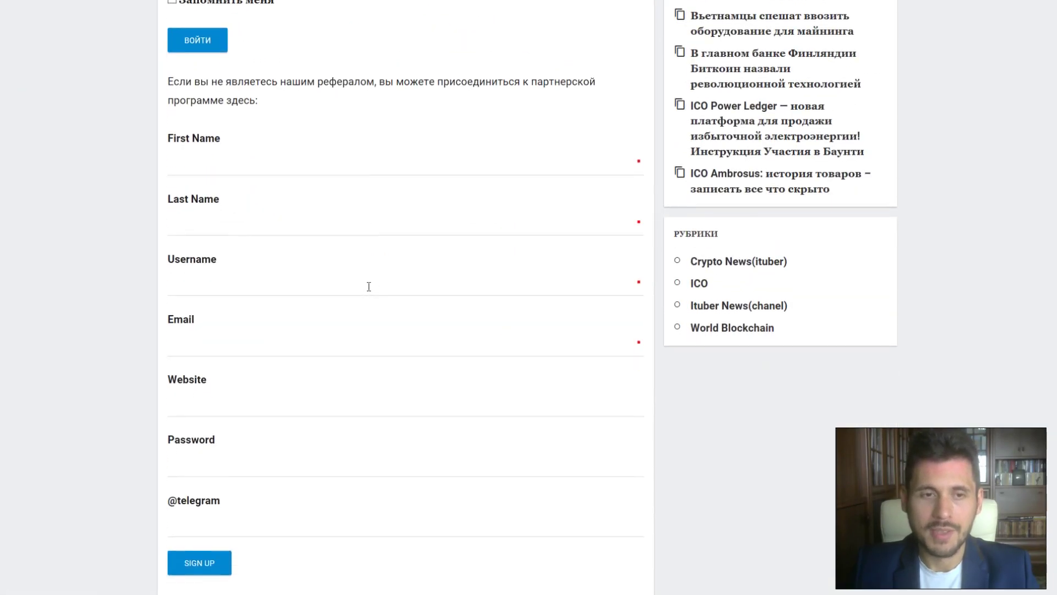
Enter the first name, last name, username and e-mail address in the sign-up form.
click(210, 167)
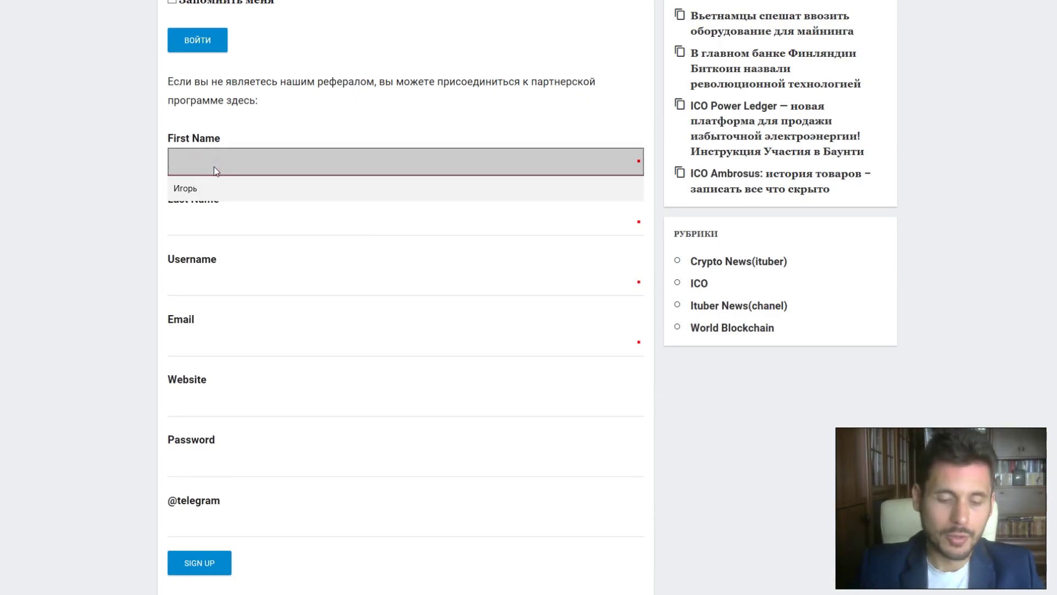
text(Andrii)
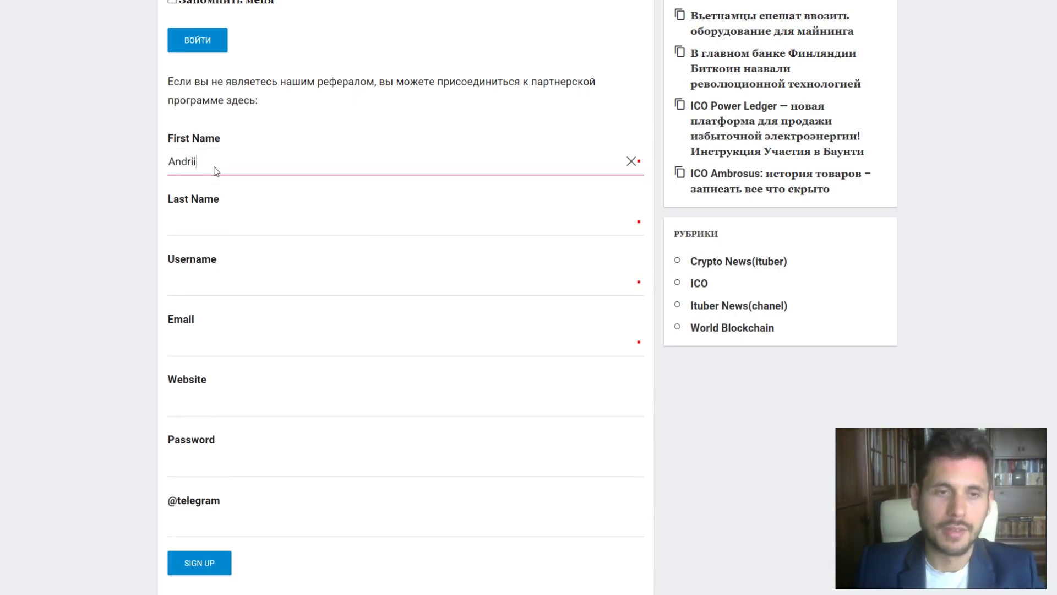
click(219, 211)
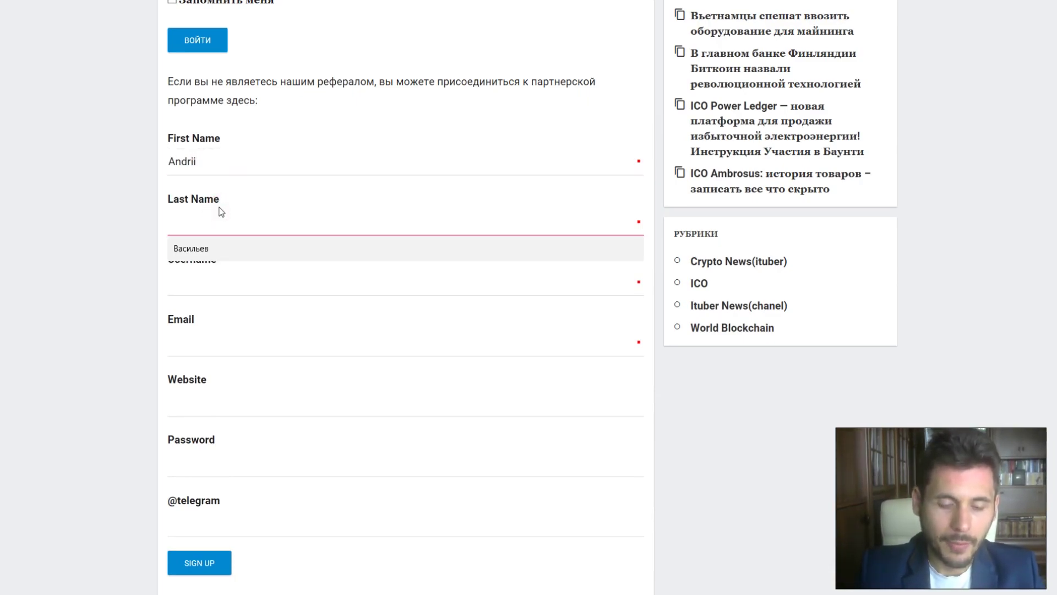
text(SDsdvdsd)
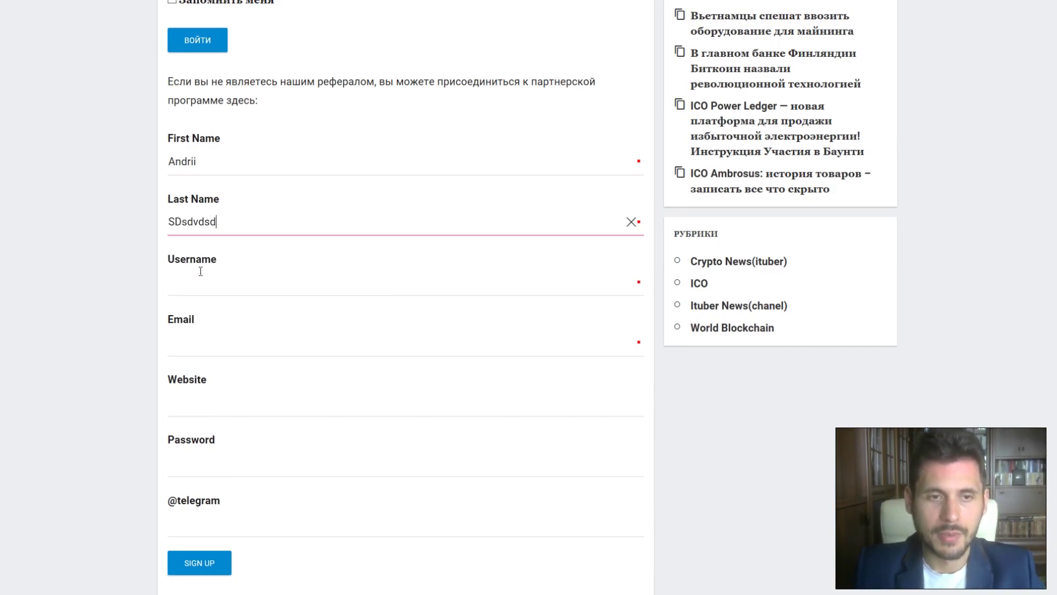
click(220, 265)
text(andrew ew)
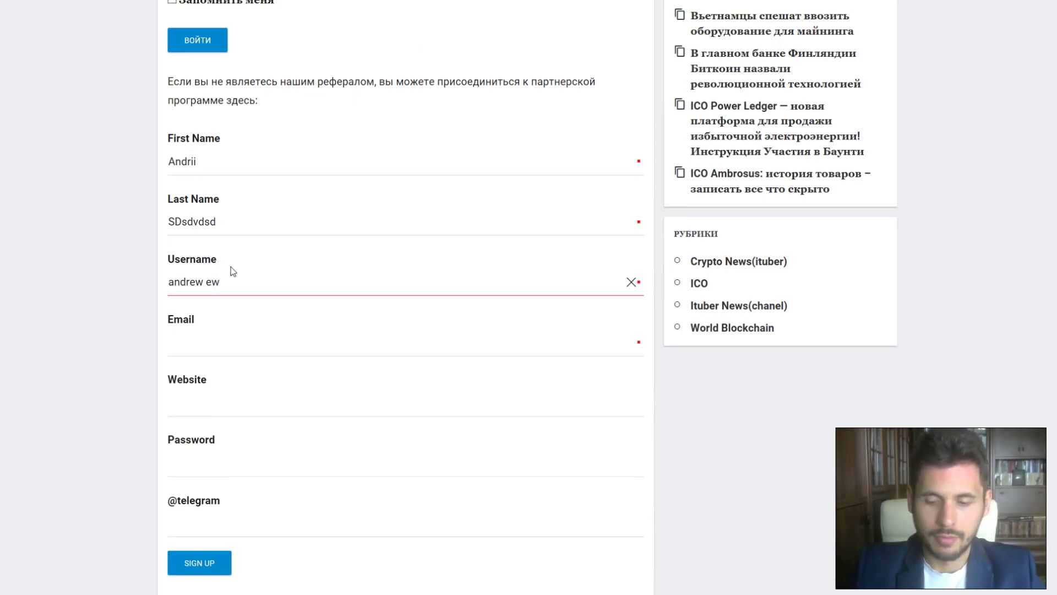
key(BackSpace)
key(BackSpace)
key(BackSpace)
text(ewe)
click(212, 342)
Fill in the website address, password and Telegram handle, then submit with SIGN UP.
click(184, 406)
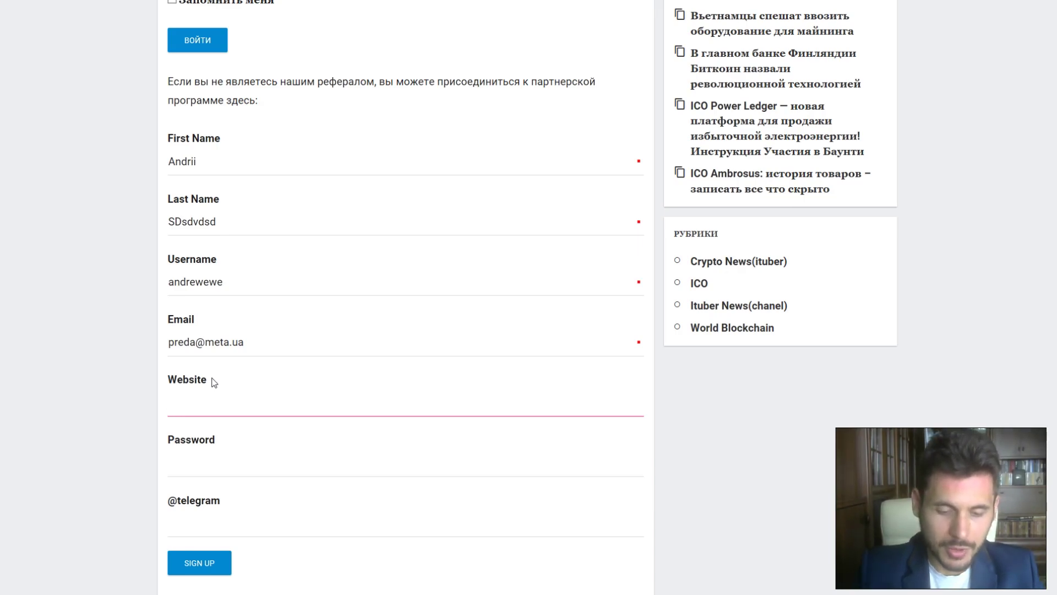
text(yout)
text(bes .com)
key(BackSpace)
key(BackSpace)
key(BackSpace)
key(BackSpace)
key(BackSpace)
text(.me)
click(194, 461)
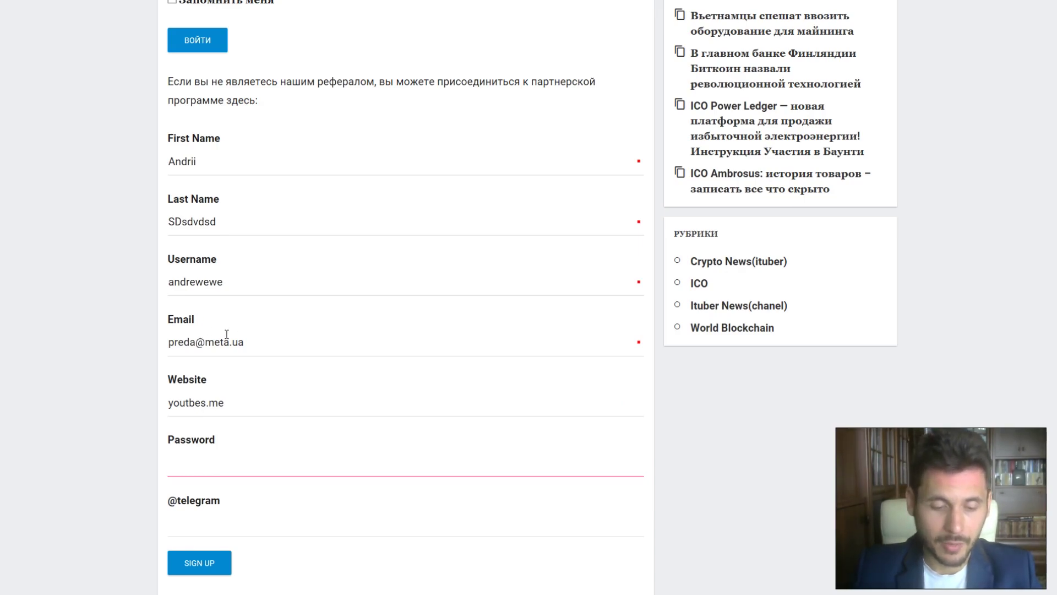
text(••••••••)
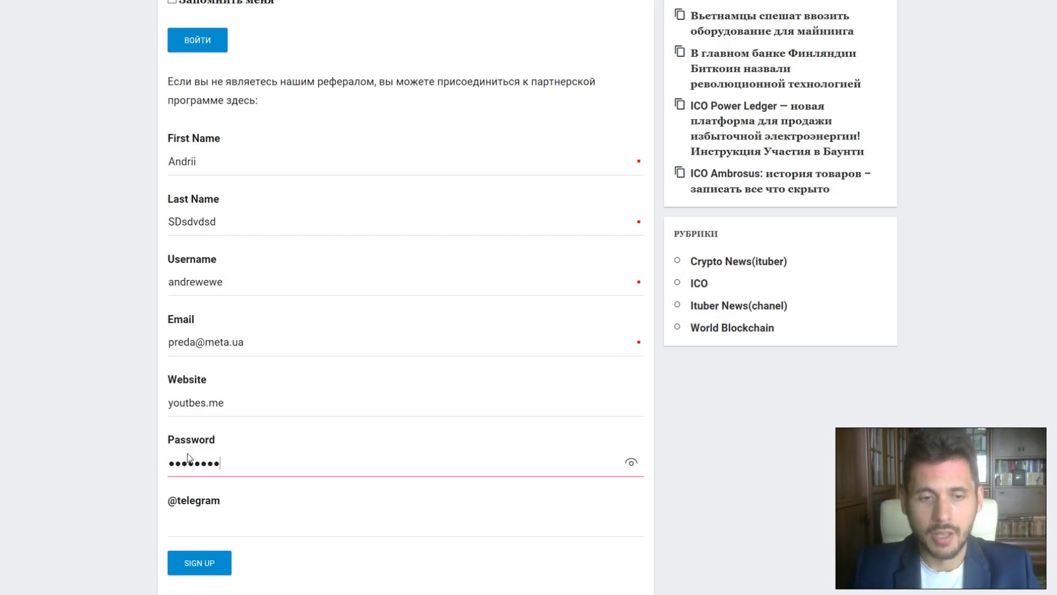
key(ctrl+a)
text(•••••••)
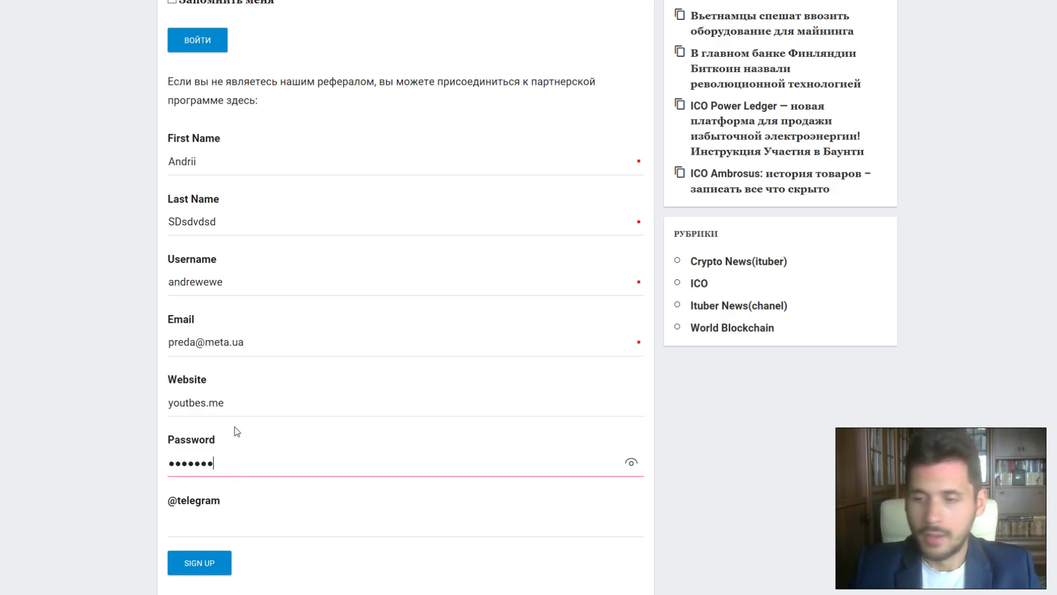
click(202, 528)
text(@it)
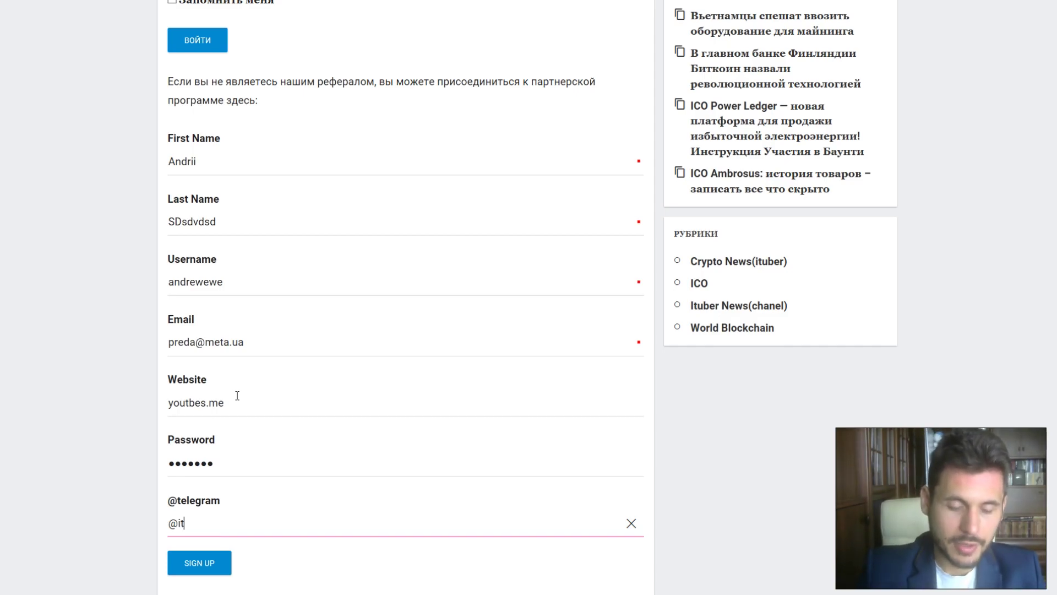
text(bewedw)
click(214, 566)
scroll(302, 373, down, 3)
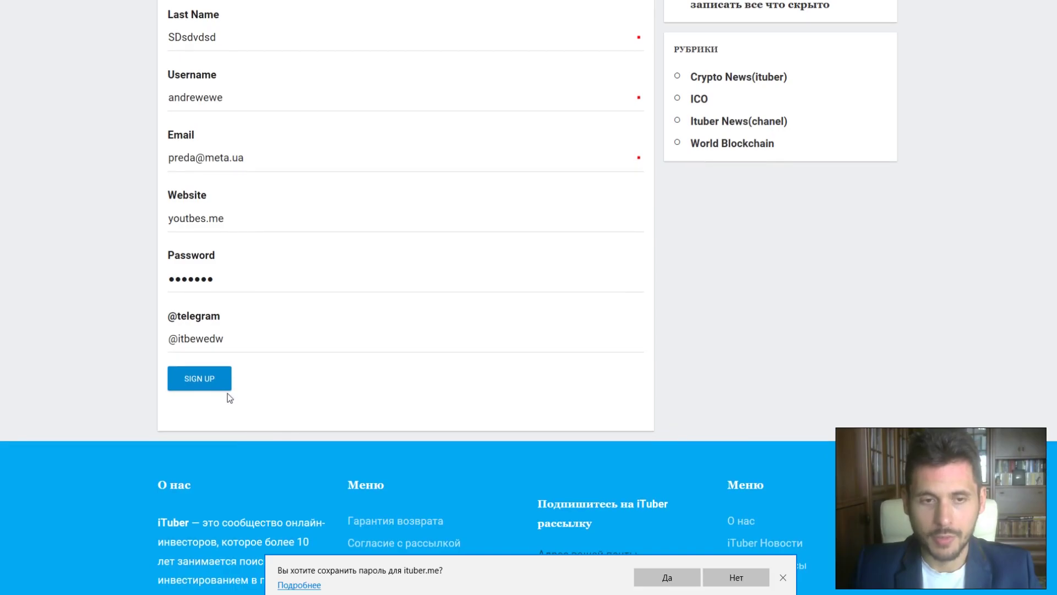
Accept the browser's offer to save the password with Да and view the affiliate partner zone.
click(665, 576)
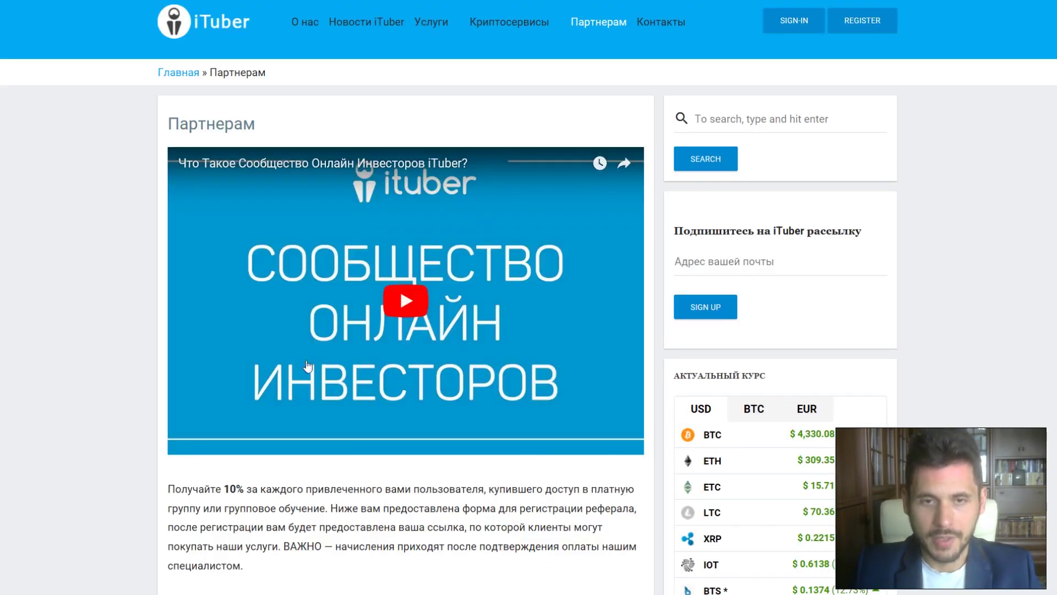
scroll(317, 355, down, 7)
scroll(319, 360, down, 8)
scroll(295, 348, up, 7)
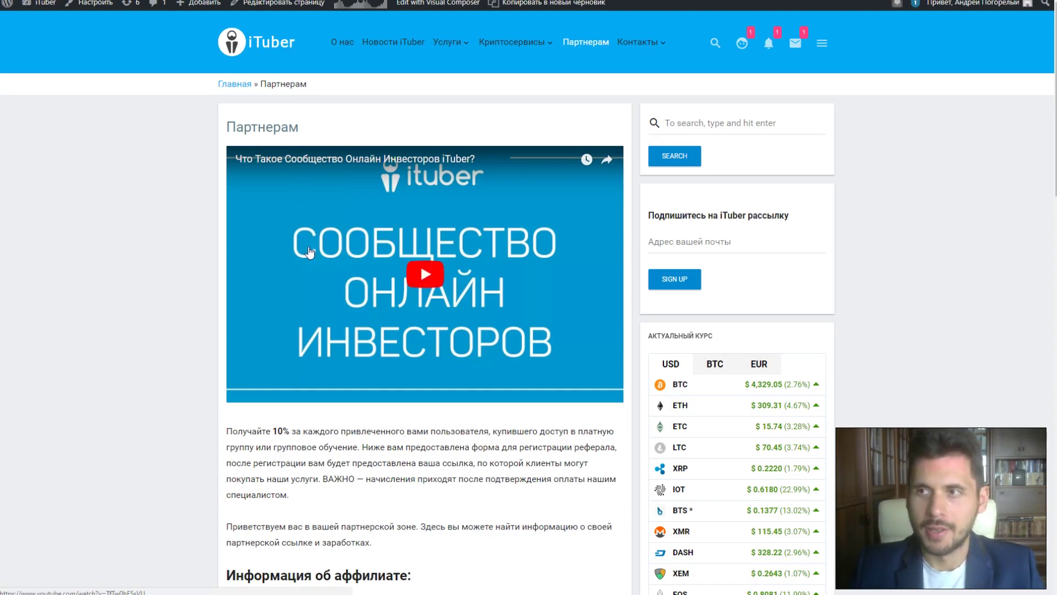
scroll(310, 252, down, 5)
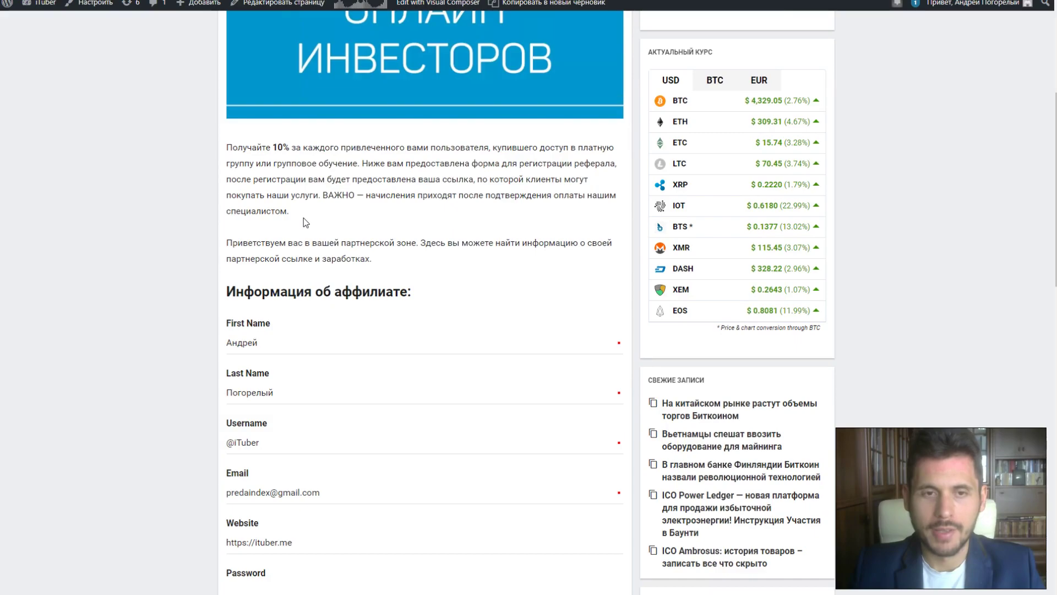
scroll(303, 217, down, 9)
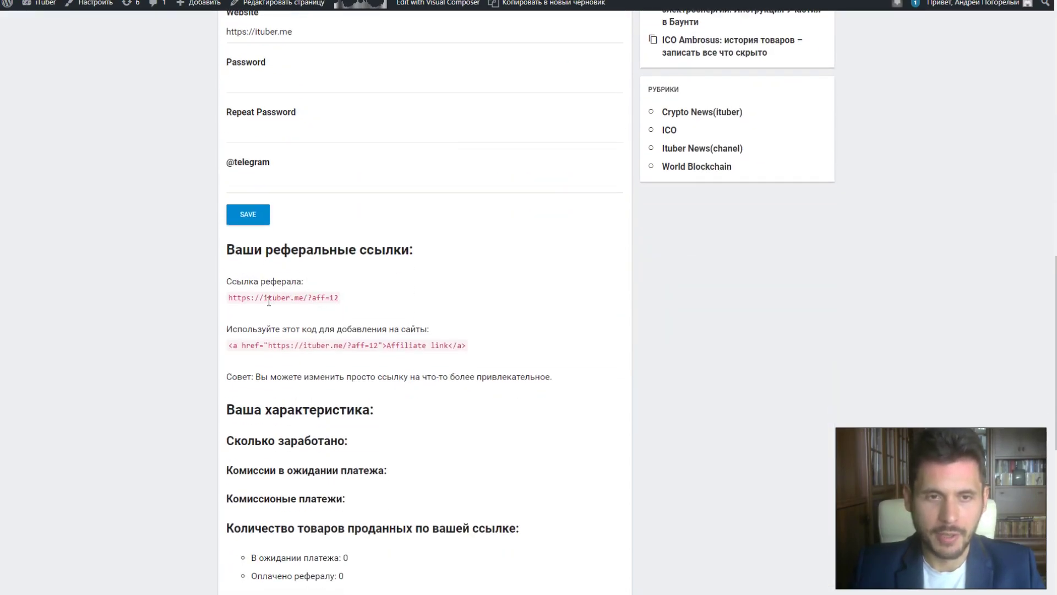
drag(227, 298, 341, 303)
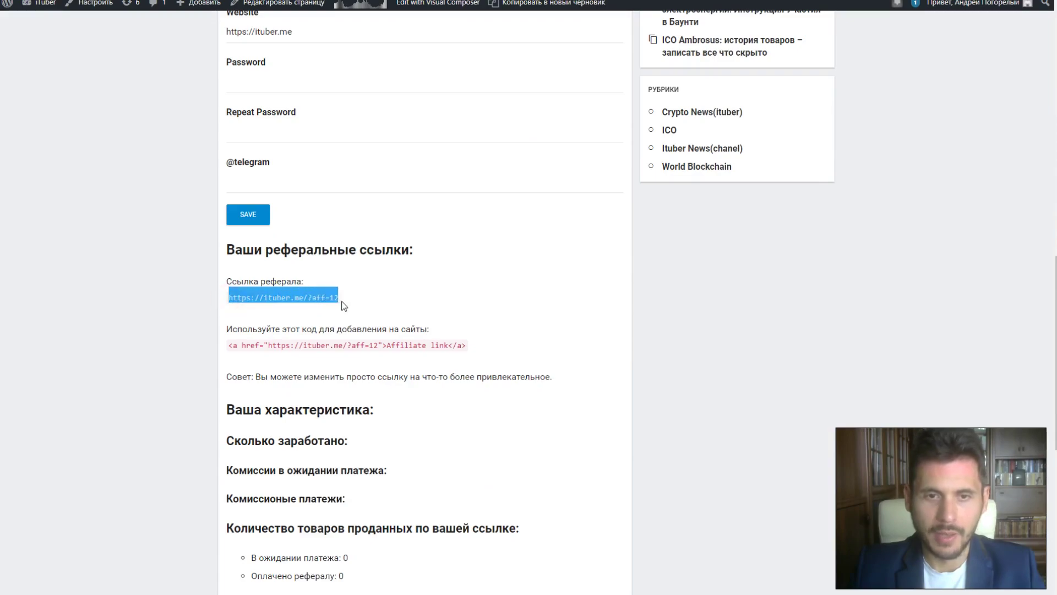
right_click(314, 298)
click(330, 303)
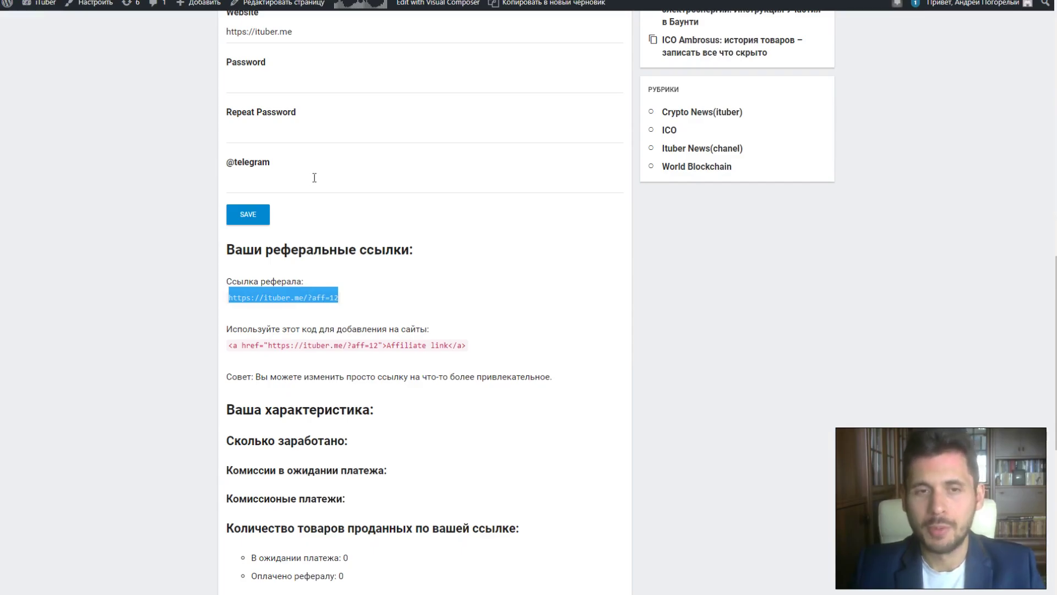
Highlight the affiliate HTML embed code line, then reselect the referral link.
scroll(315, 177, up, 15)
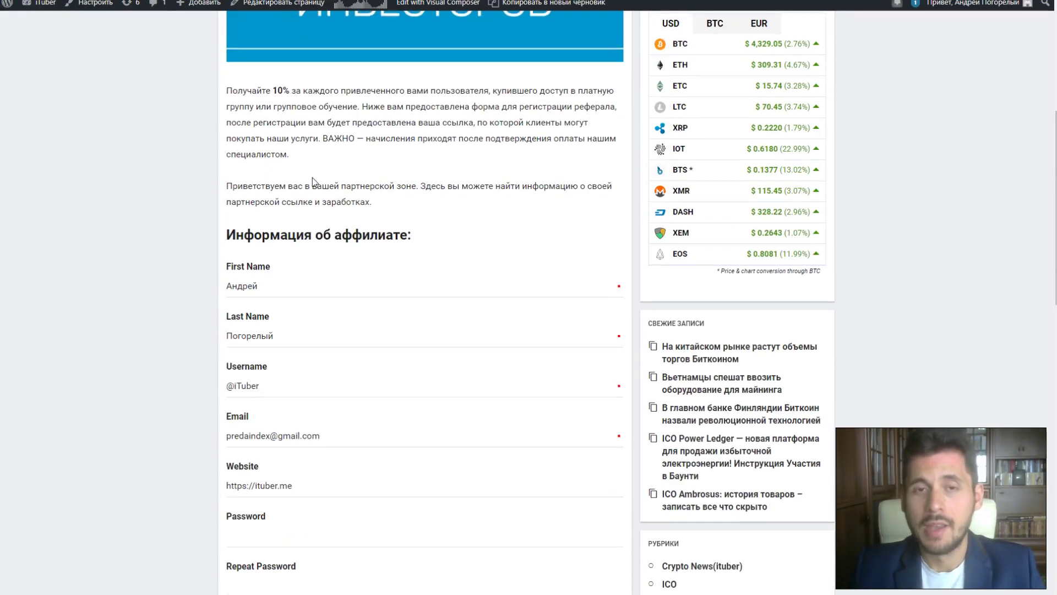
scroll(360, 297, down, 5)
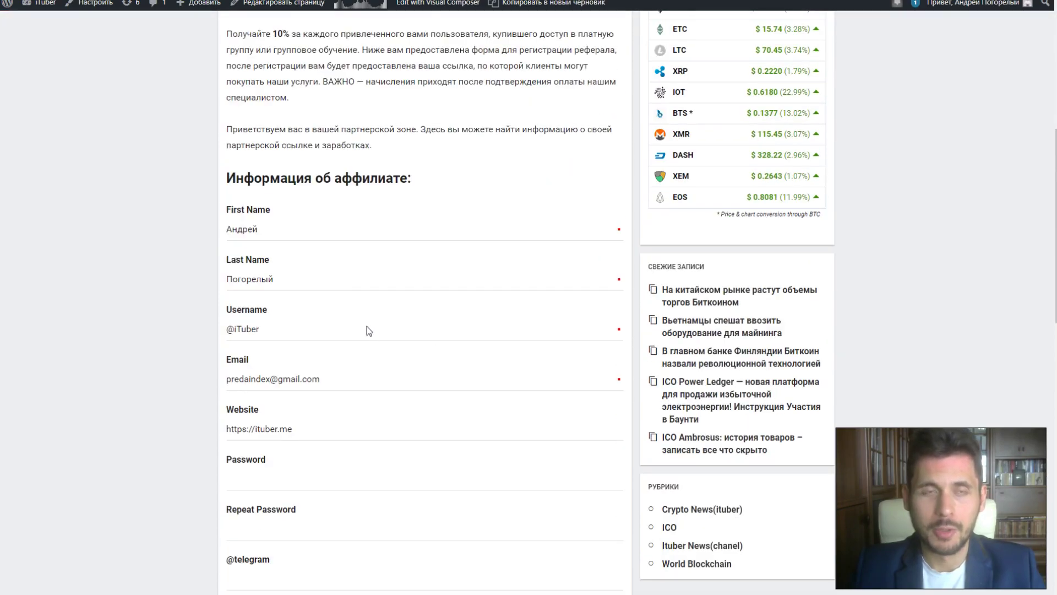
scroll(369, 328, down, 3)
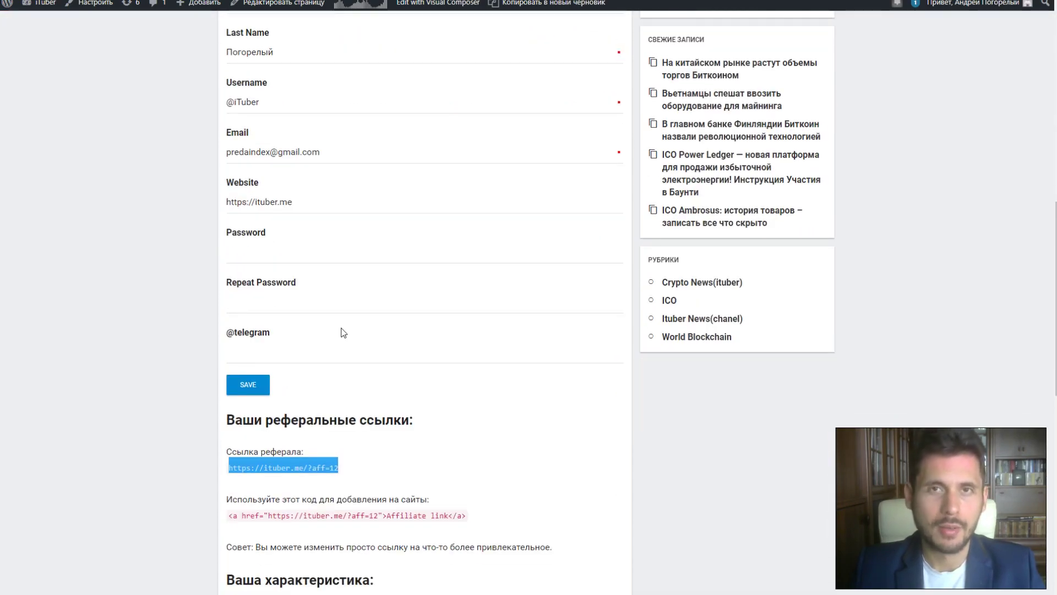
scroll(347, 311, down, 3)
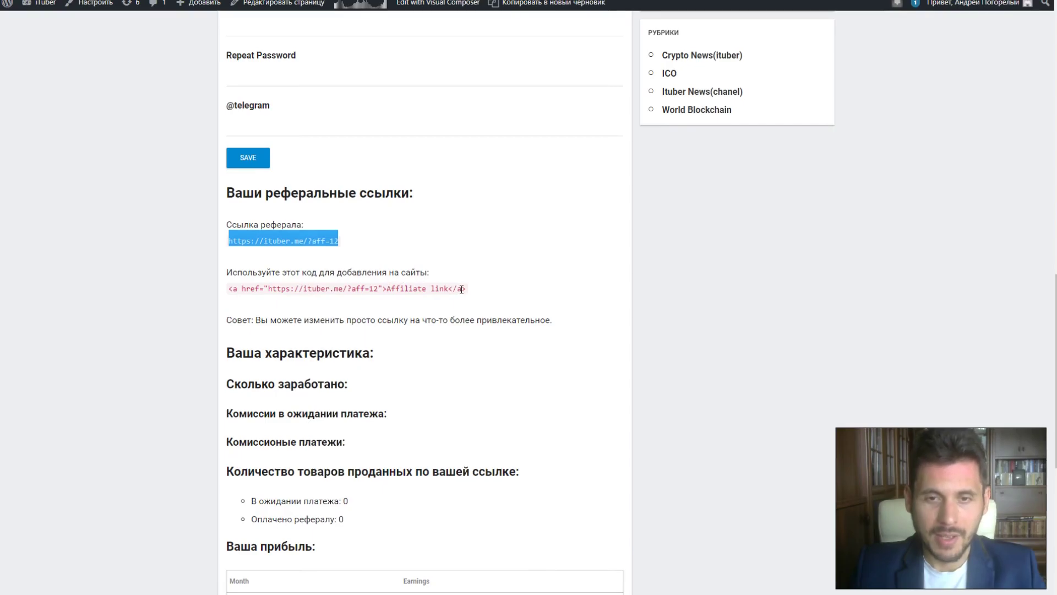
drag(462, 289, 244, 288)
click(252, 276)
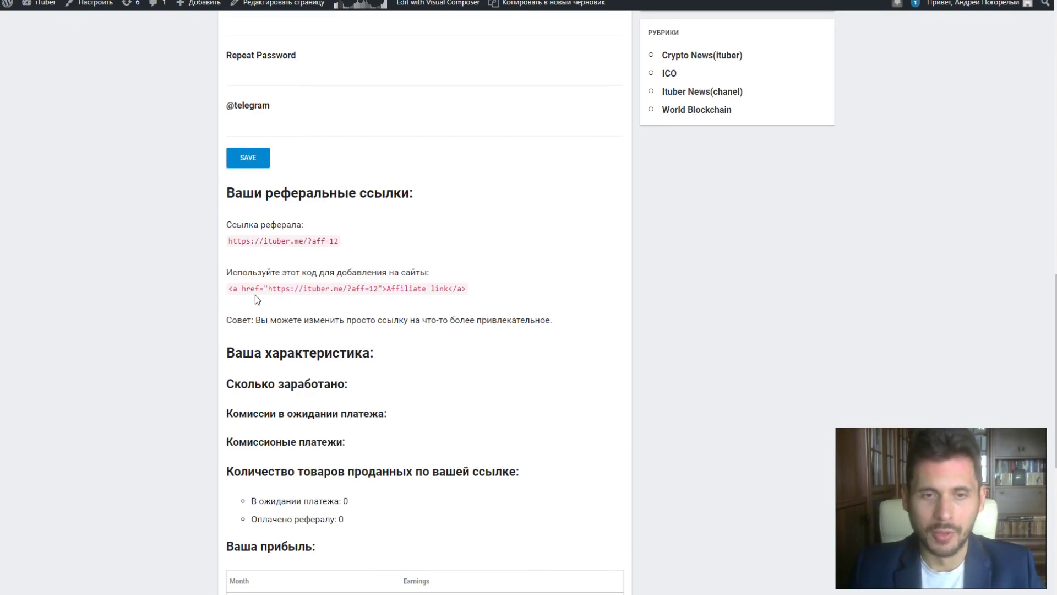
drag(342, 242, 228, 241)
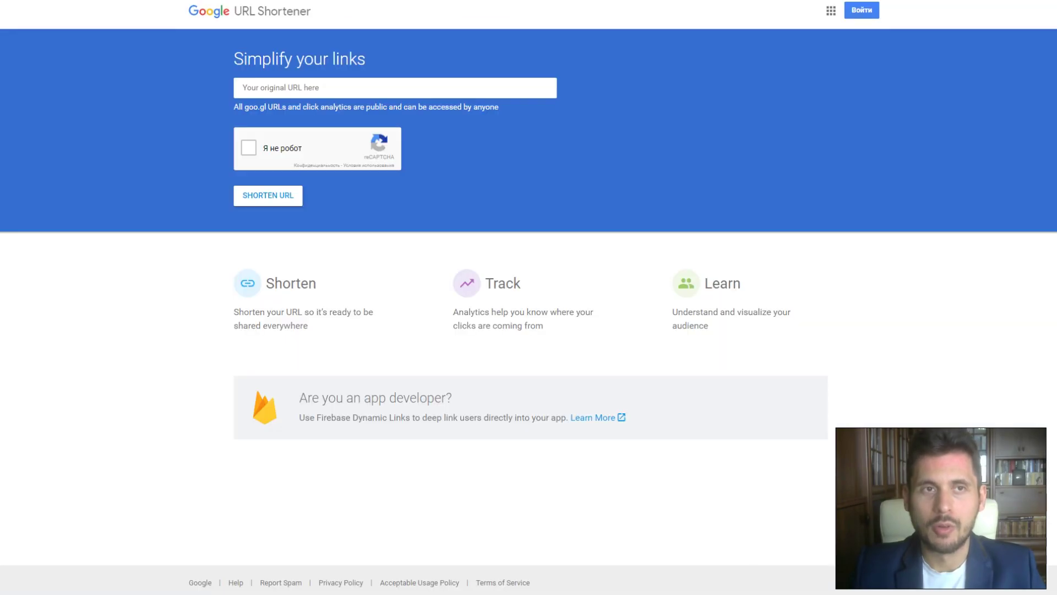
click(278, 88)
key(ctrl+v)
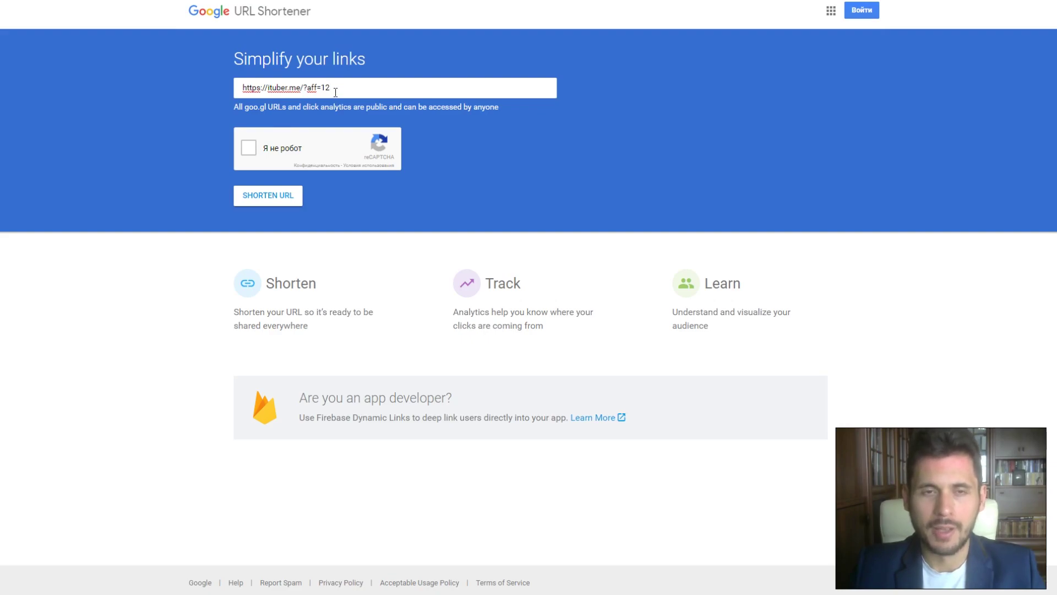
click(249, 147)
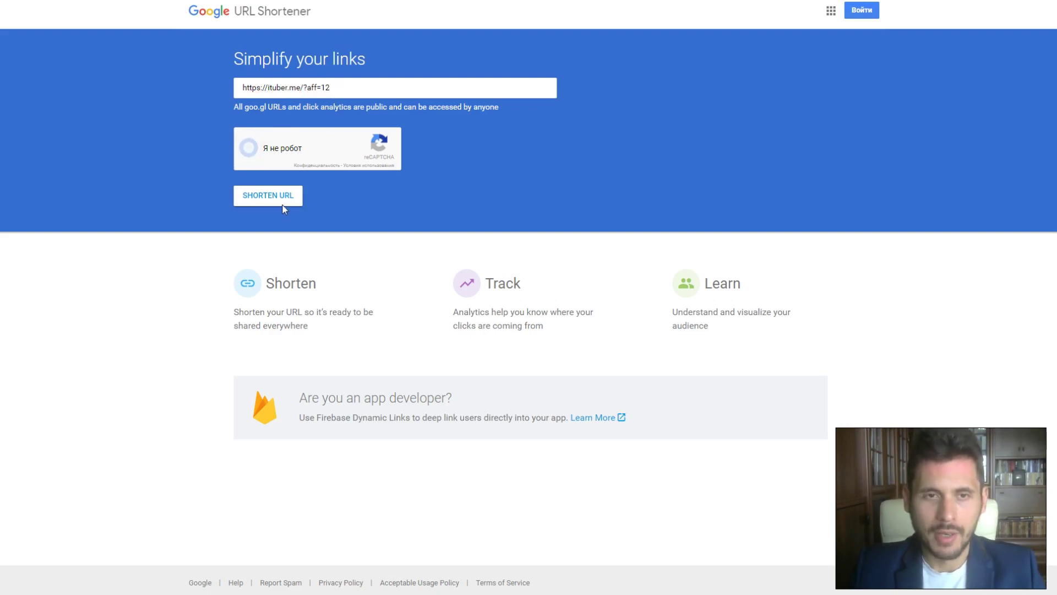
click(268, 195)
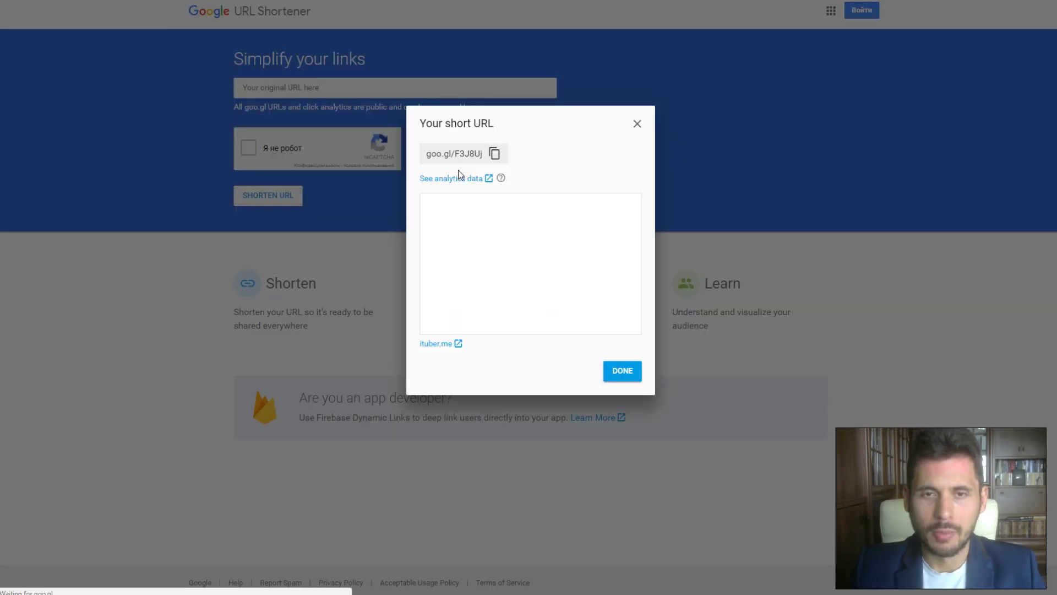
click(494, 155)
click(637, 124)
click(345, 89)
key(ctrl+v)
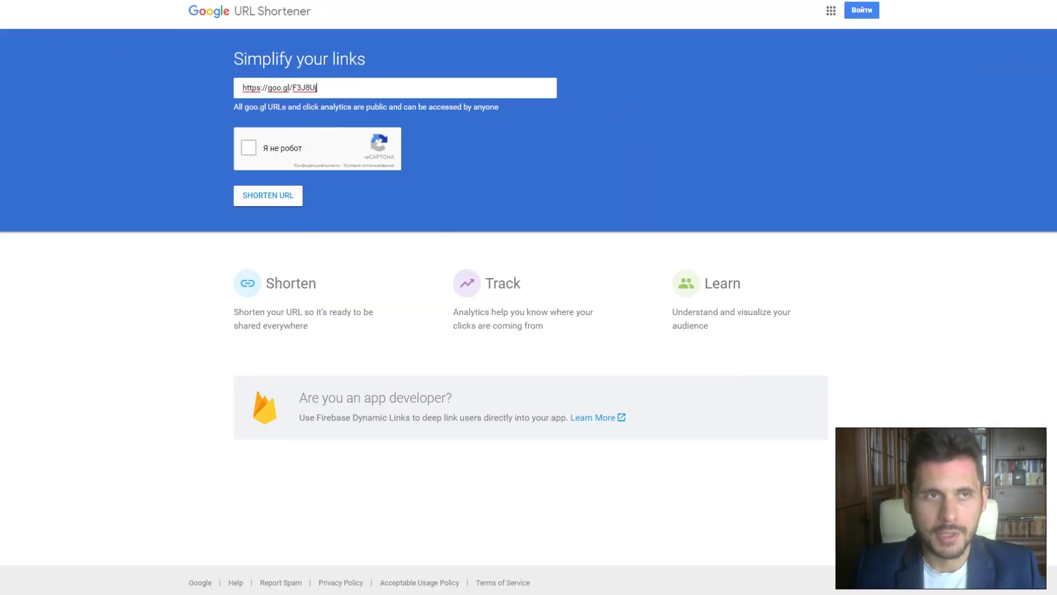
key(ctrl+Tab)
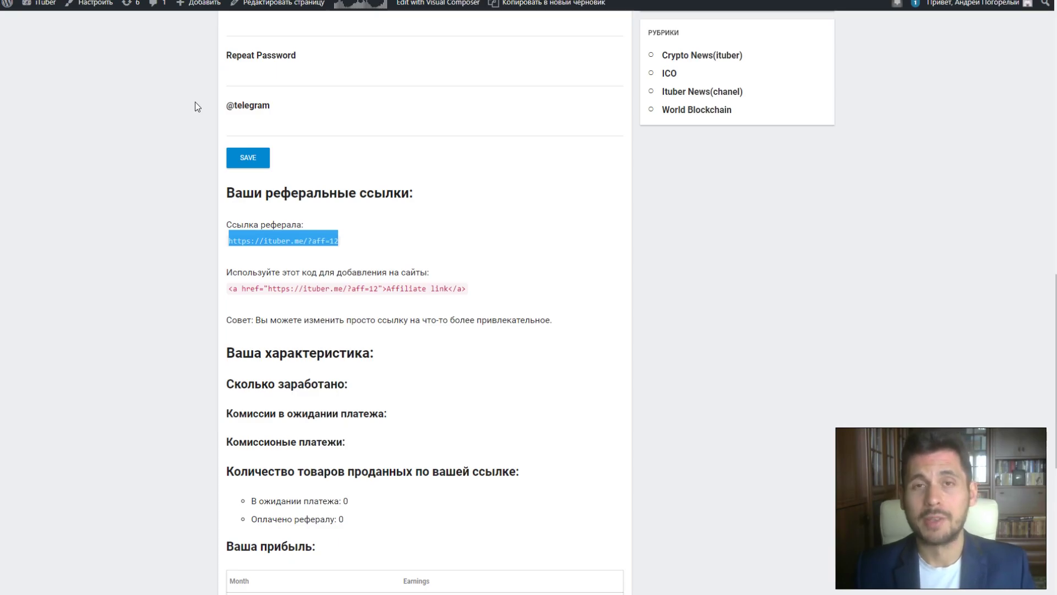
key(ctrl+t)
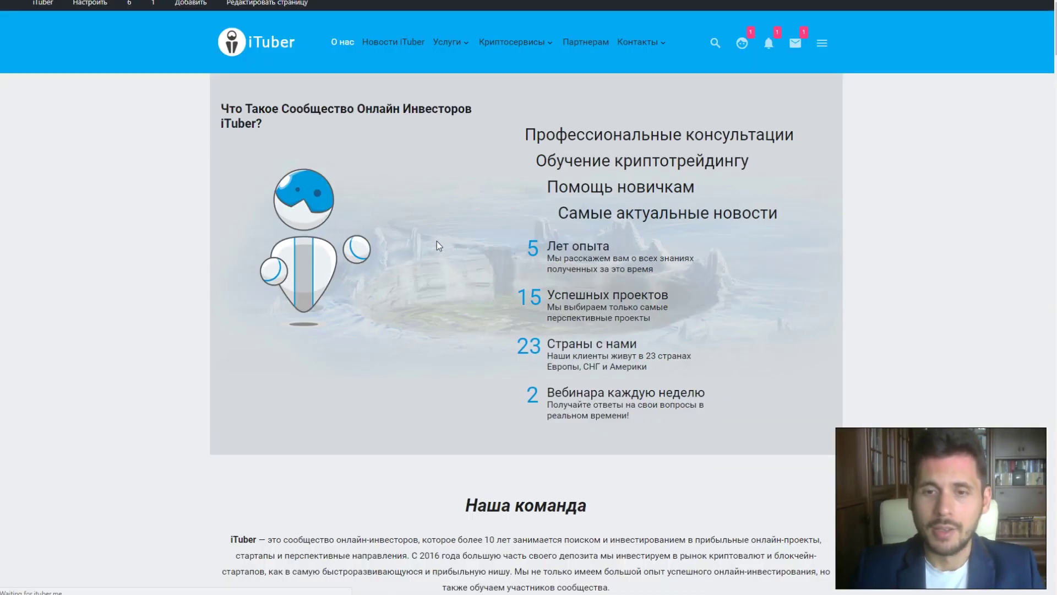
scroll(907, 211, down, 15)
drag(1055, 131, 1020, 336)
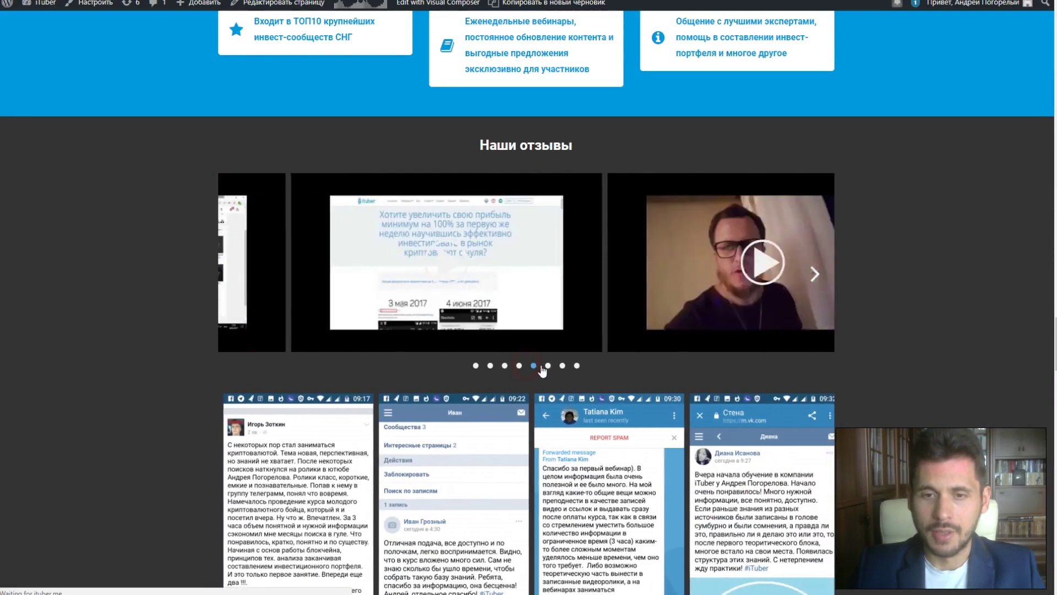
click(547, 367)
click(562, 366)
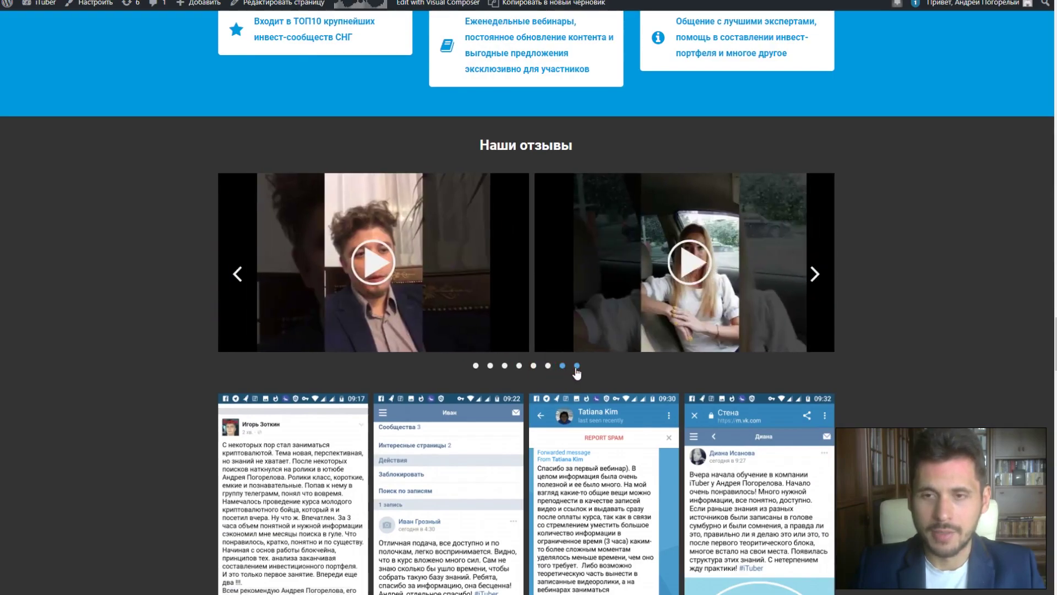
click(577, 366)
scroll(553, 374, down, 4)
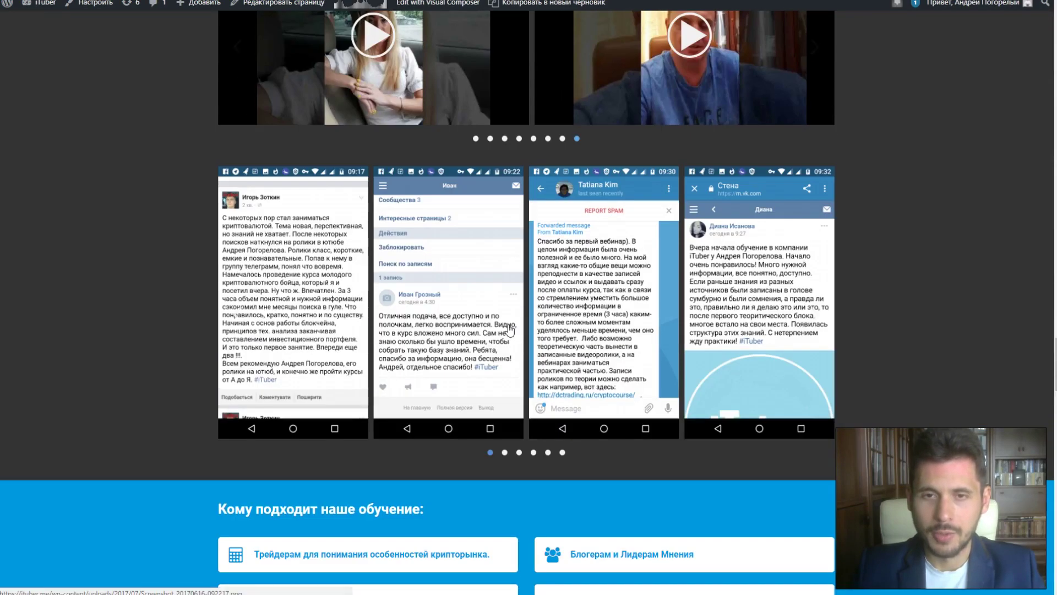
scroll(462, 305, down, 7)
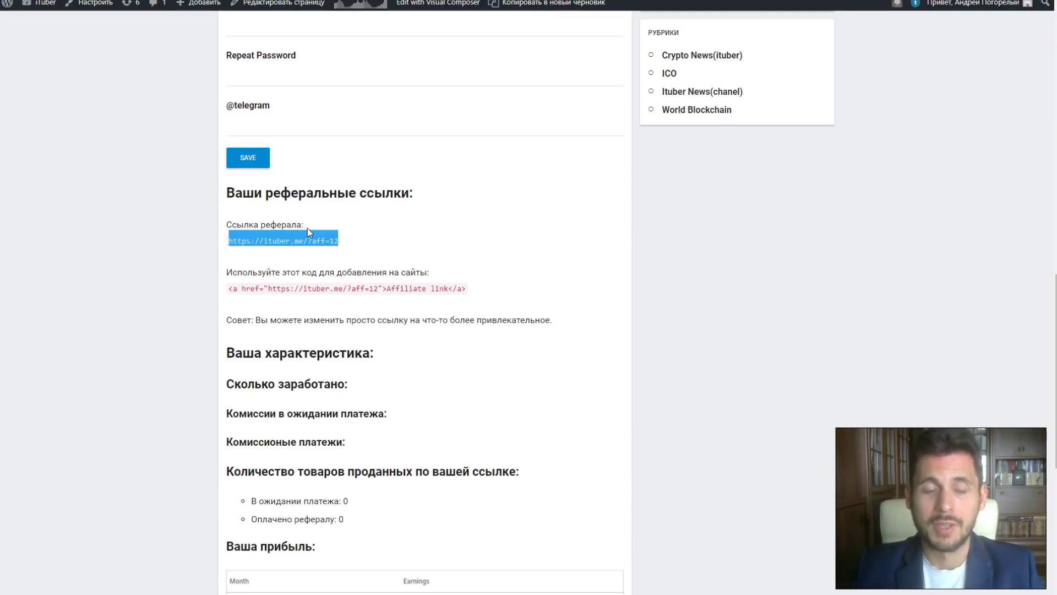
Highlight the 'Ваша характеристика' heading and the sold-items count heading.
click(262, 350)
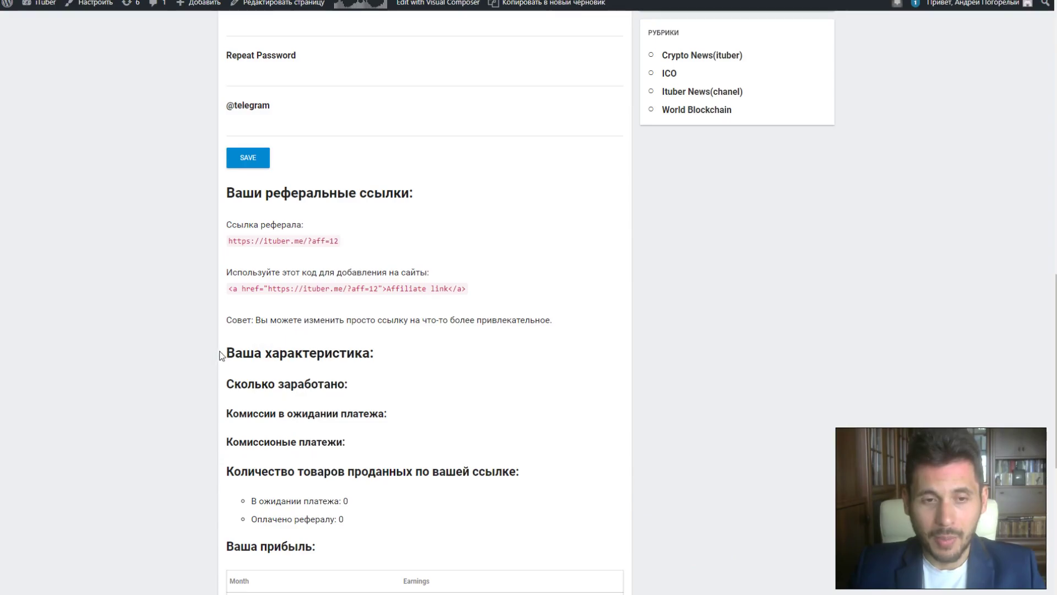
scroll(231, 353, down, 4)
drag(229, 126, 374, 128)
click(365, 175)
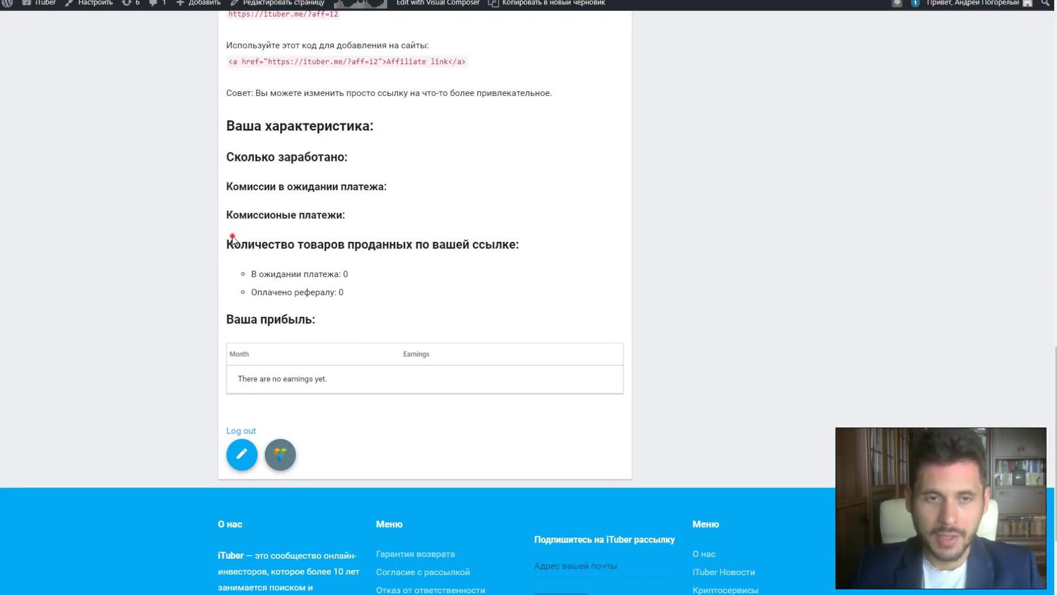
drag(231, 241, 394, 245)
click(433, 274)
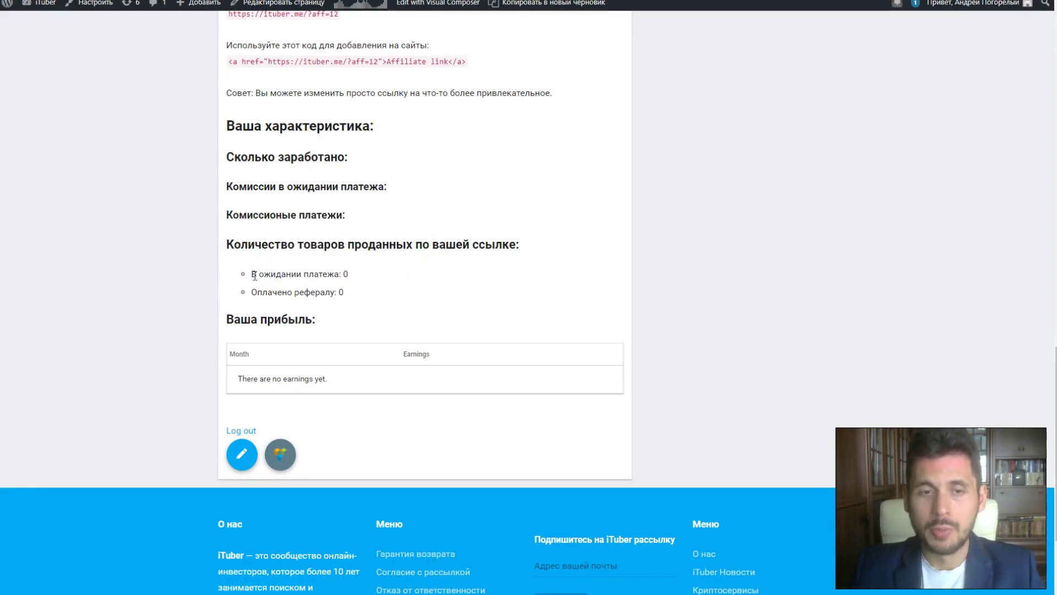
Highlight the 0 pending payment, paid-to-referral line and 'There are no earnings yet' message.
drag(255, 275, 349, 290)
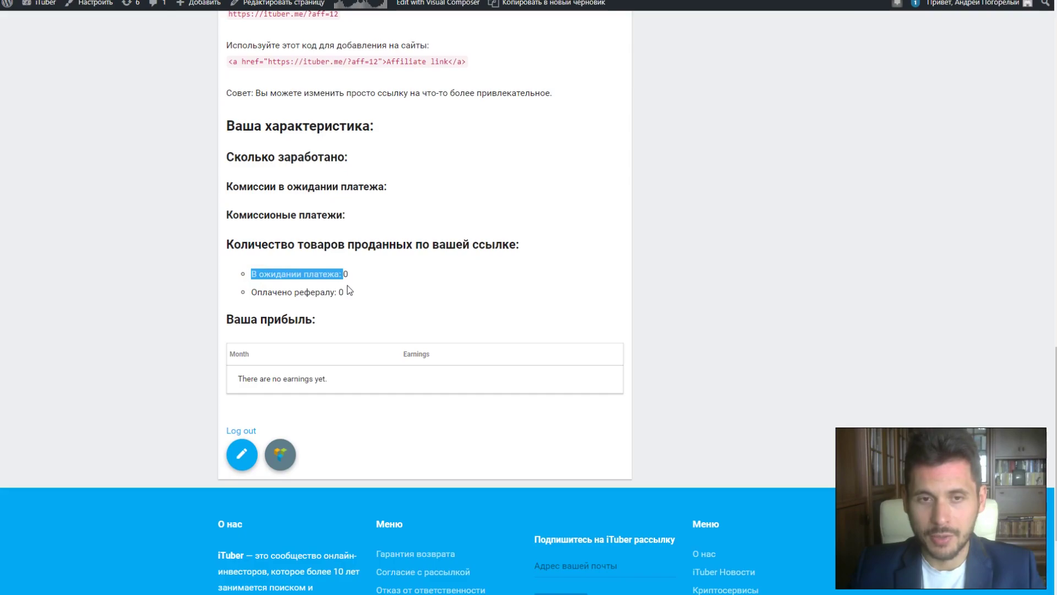
double_click(346, 274)
click(390, 321)
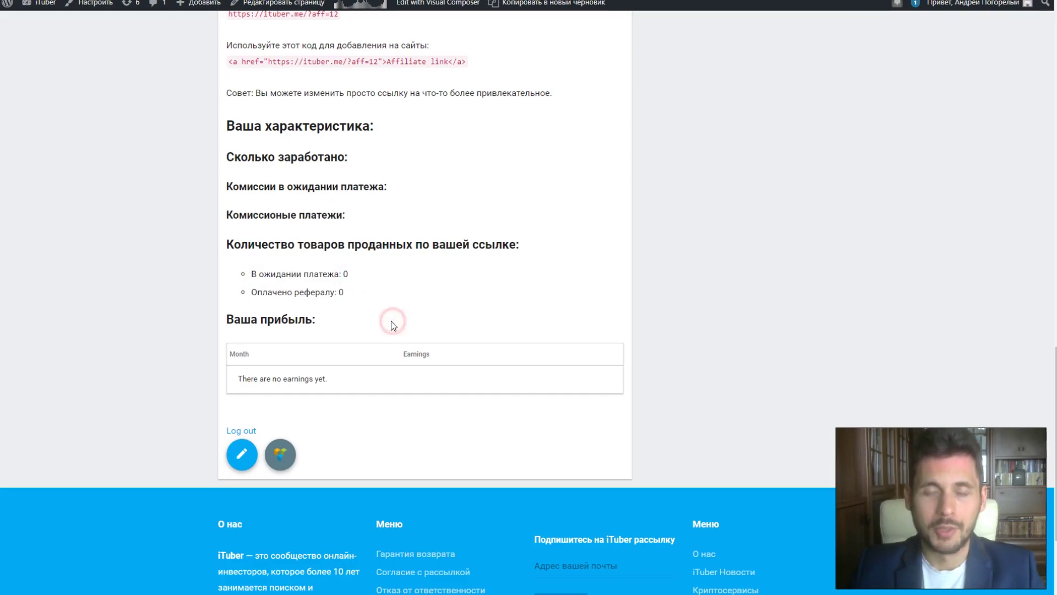
drag(252, 294, 256, 273)
click(339, 289)
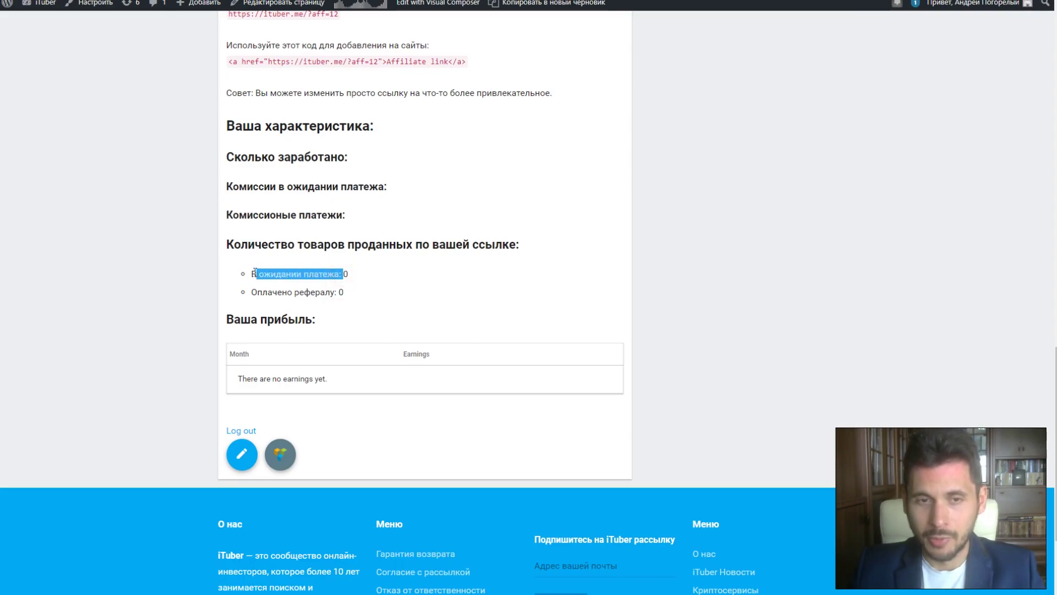
click(350, 276)
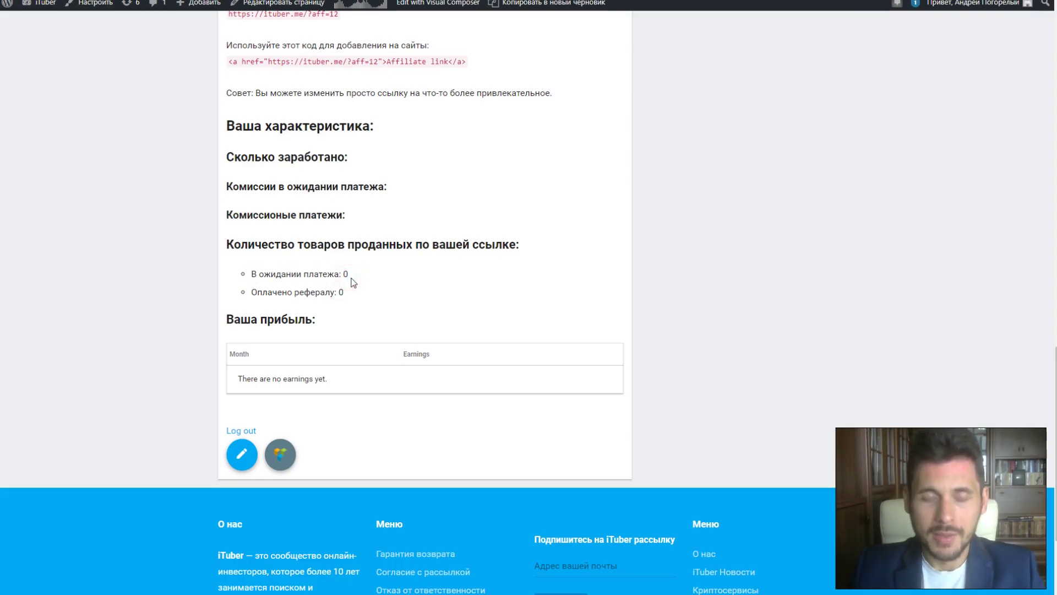
drag(341, 292, 243, 292)
click(358, 303)
drag(237, 378, 390, 381)
click(391, 400)
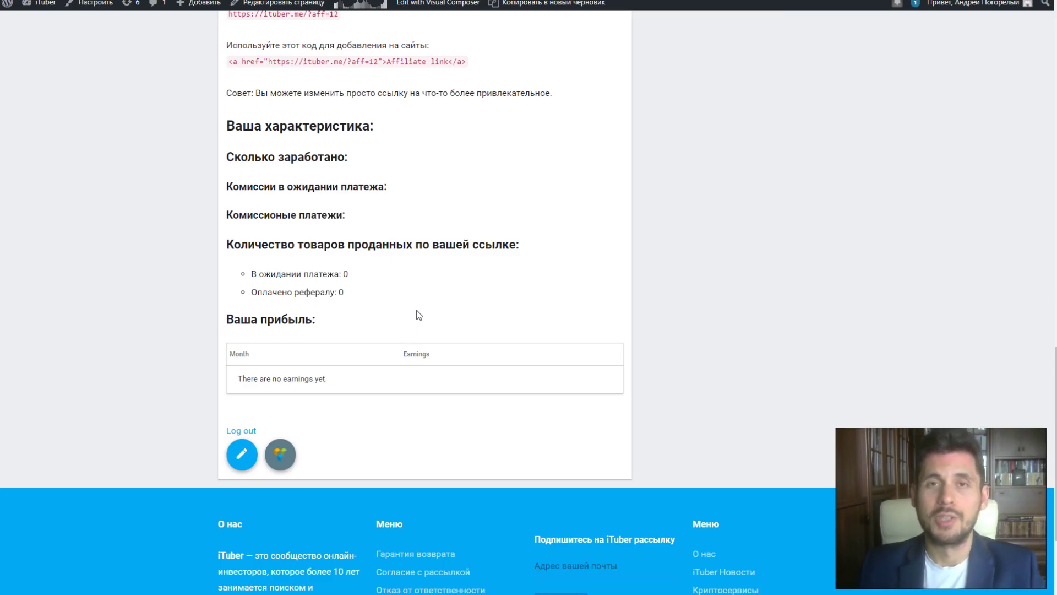
Scroll up past the affiliate form, down to the earnings table, then back up to the intro video.
scroll(397, 320, up, 7)
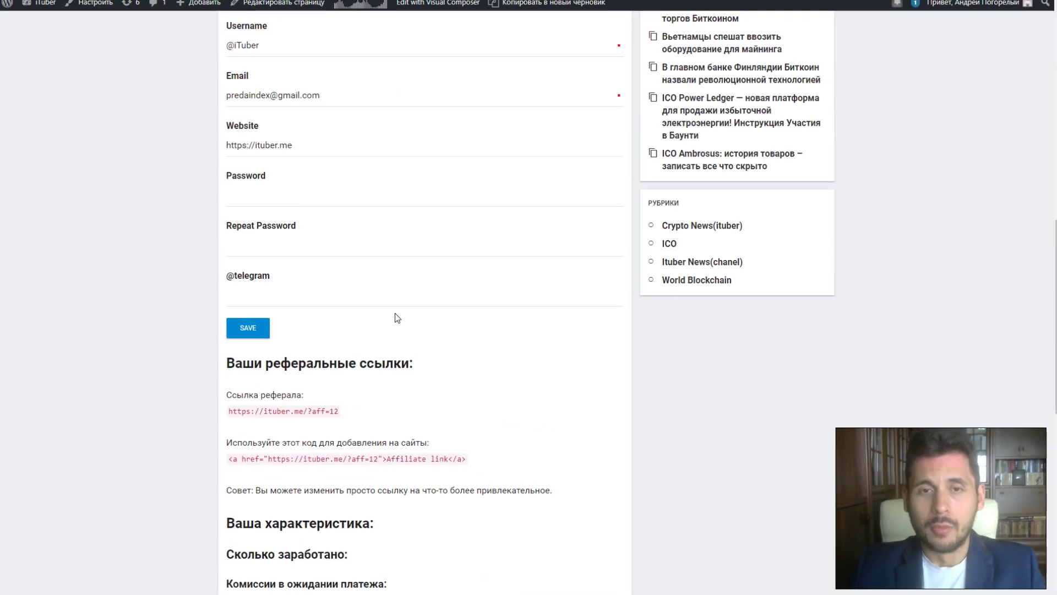
scroll(395, 313, up, 11)
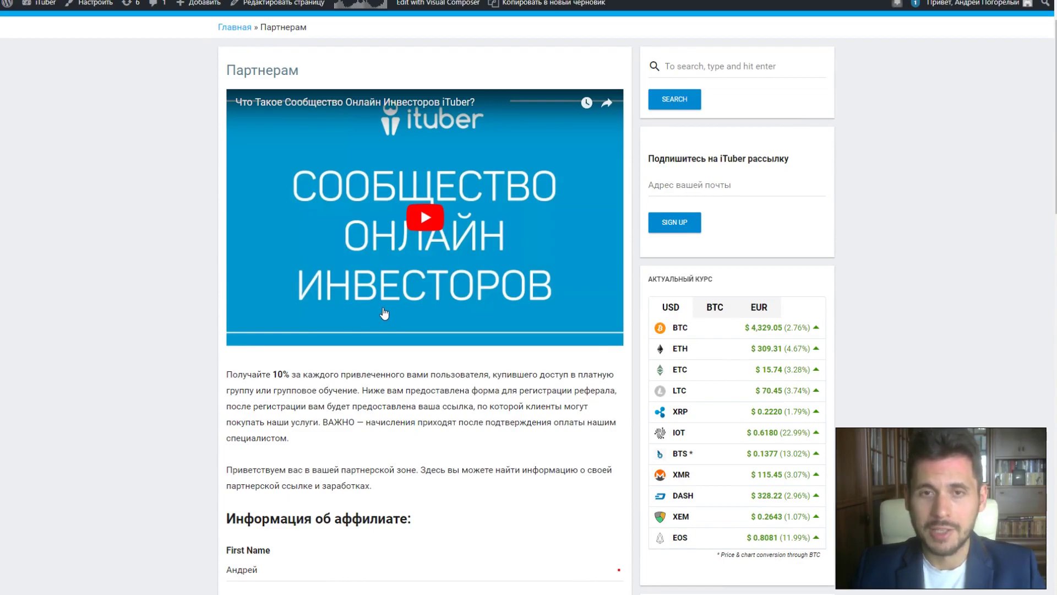
scroll(382, 311, down, 5)
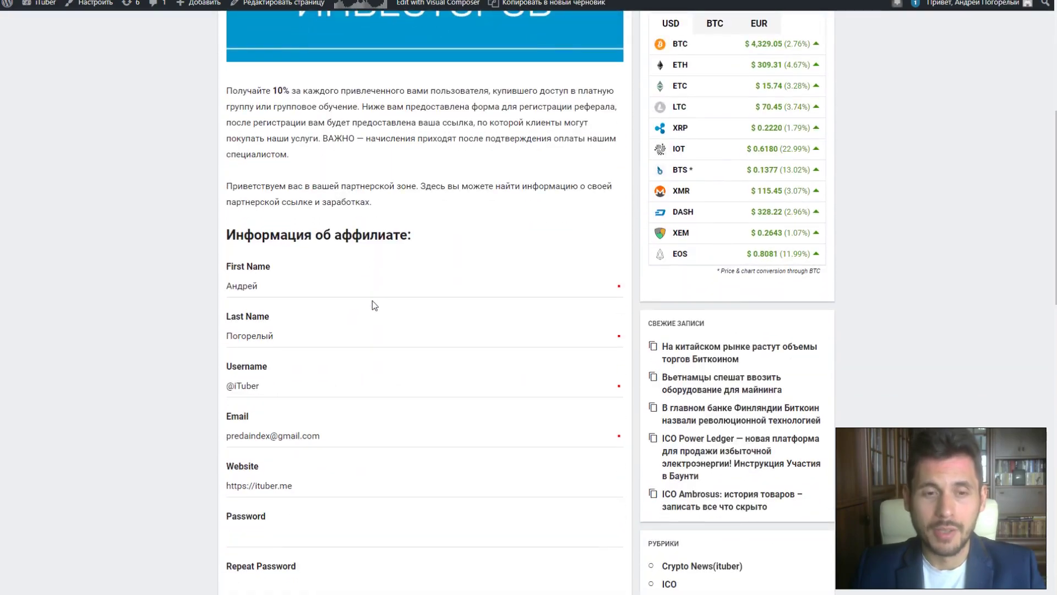
scroll(372, 300, down, 7)
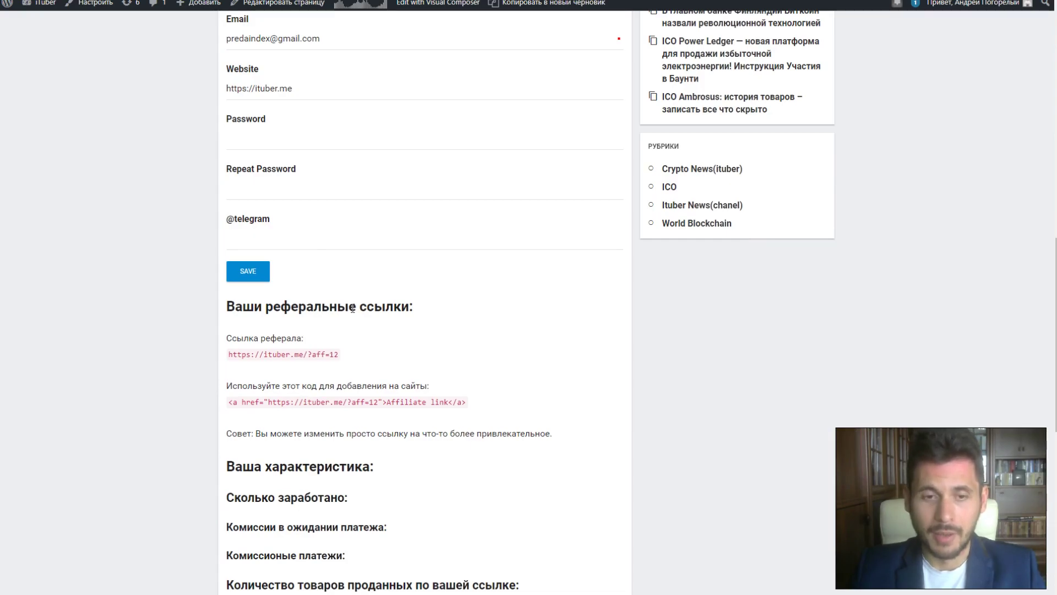
scroll(356, 306, down, 5)
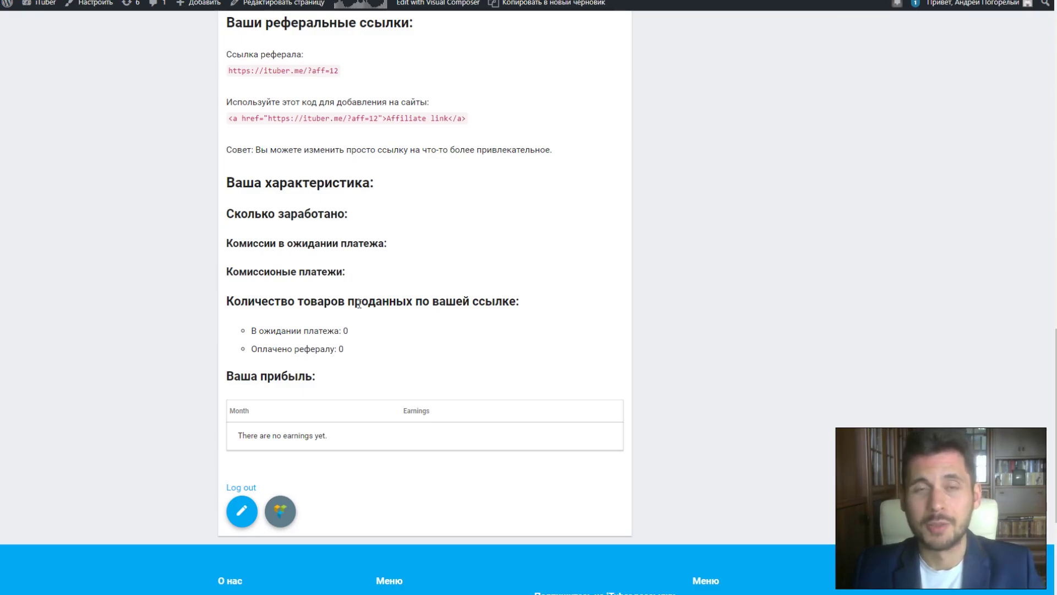
scroll(358, 303, up, 10)
scroll(331, 278, up, 9)
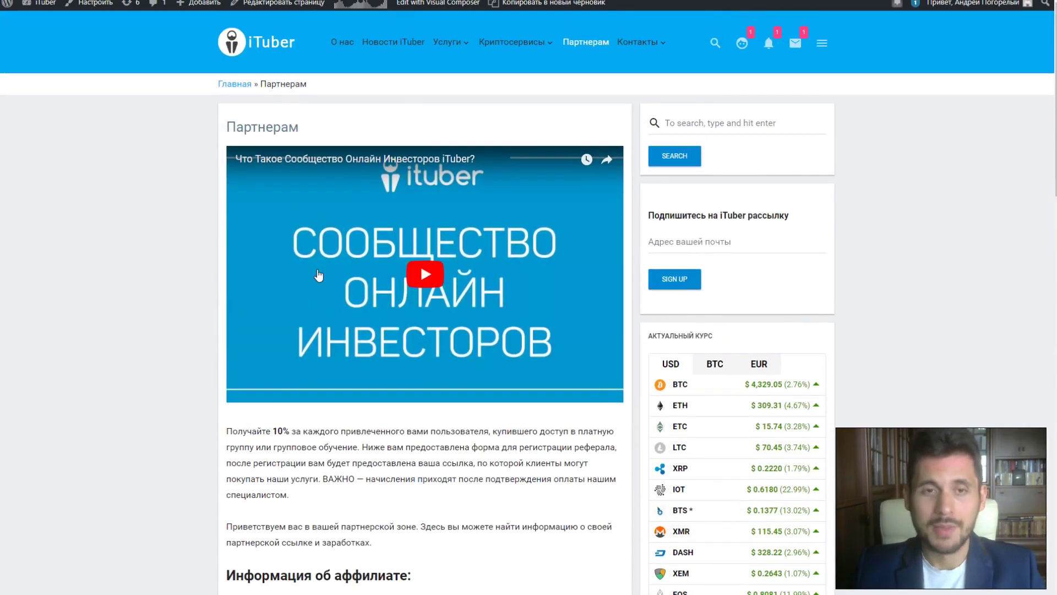